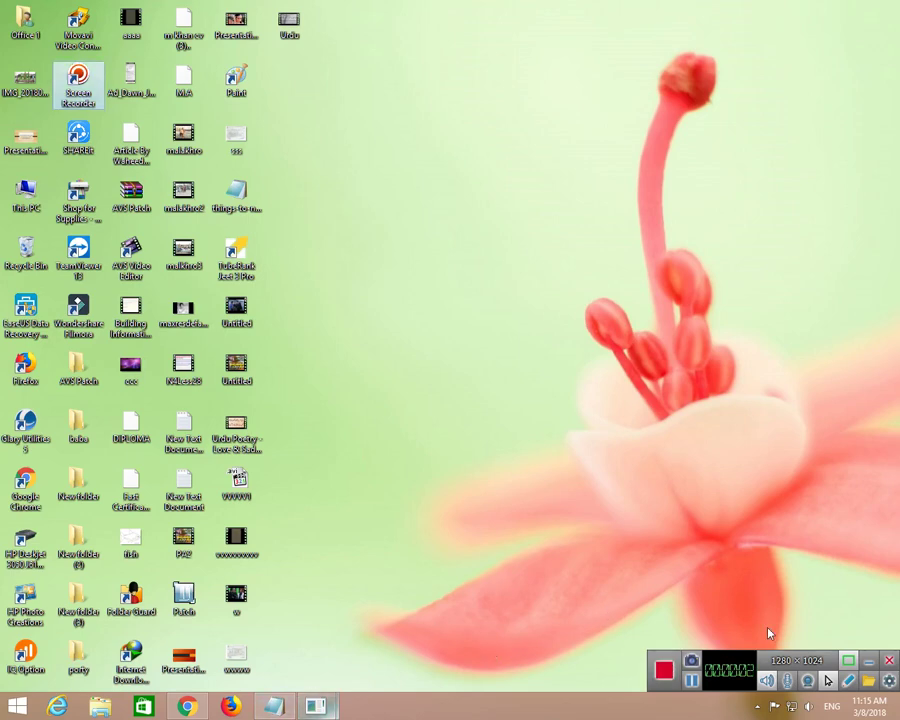
Bring up PowerPoint, glance at File > Info, then start a new blank presentation with Ctrl+N.
{"action": "left_click", "coordinate": [869, 660]}
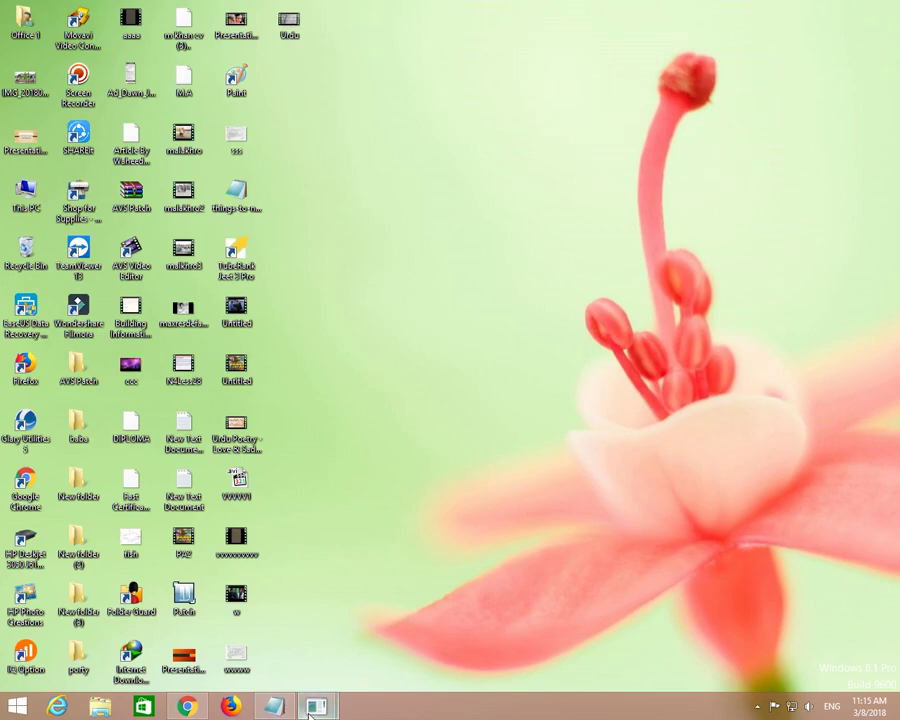
{"action": "mouse_move", "coordinate": [316, 707]}
{"action": "left_click", "coordinate": [390, 611]}
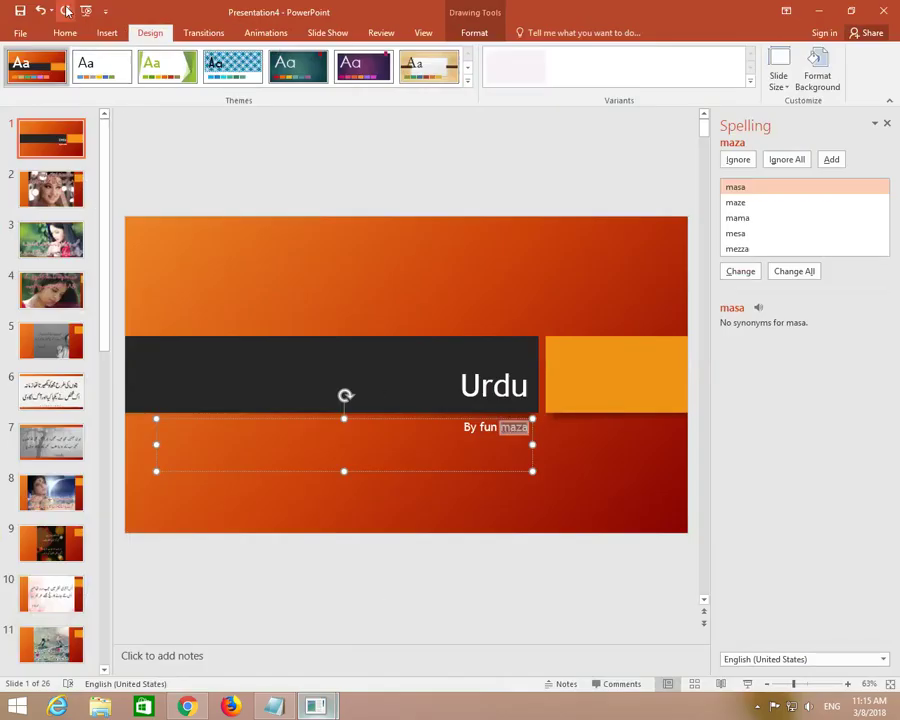
{"action": "left_click", "coordinate": [18, 33]}
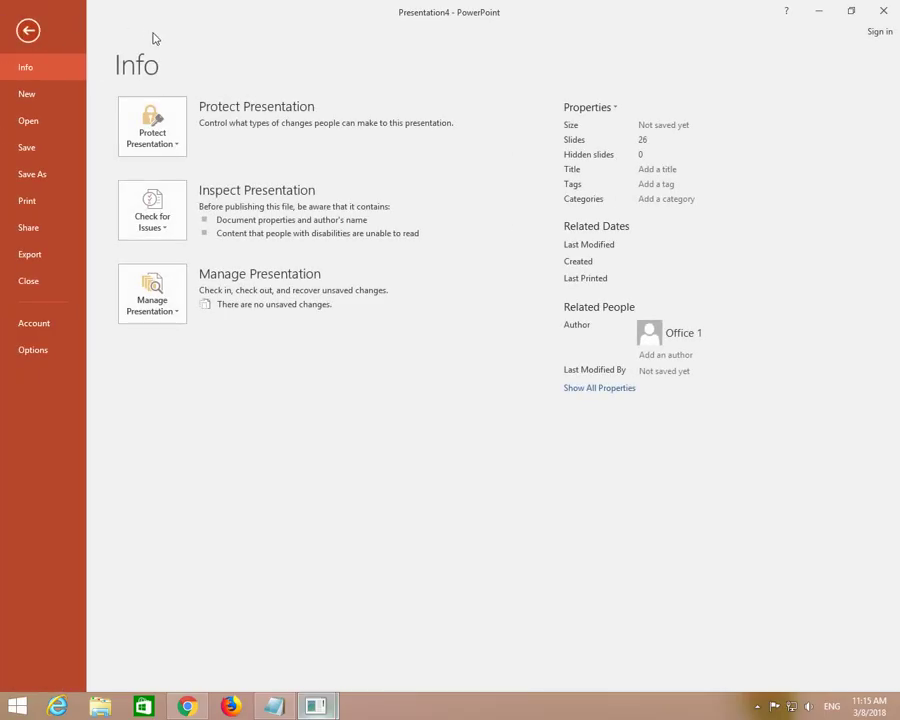
{"action": "left_click", "coordinate": [26, 31]}
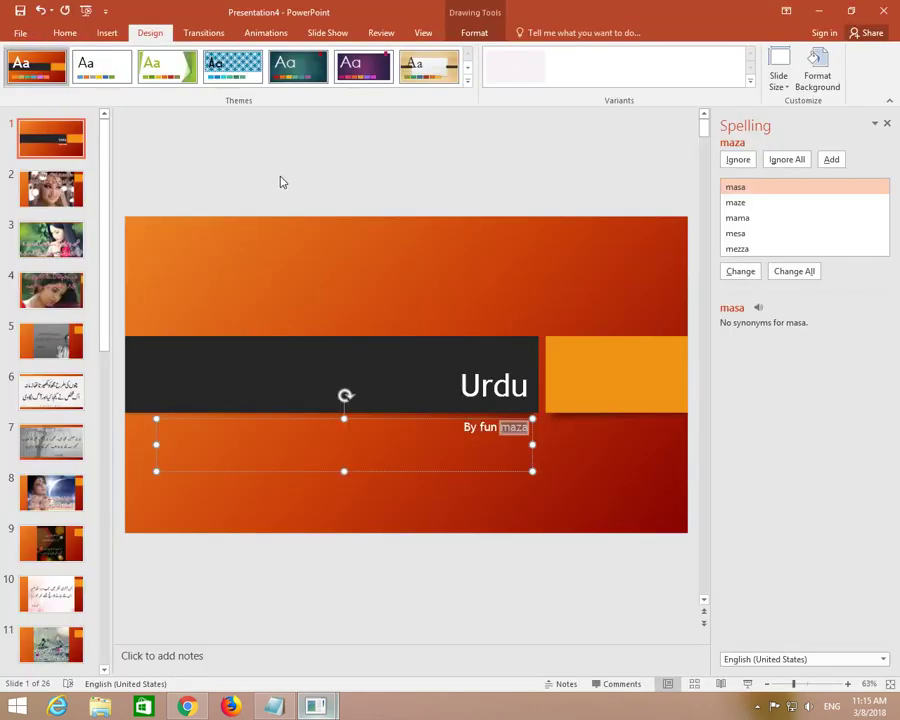
{"action": "key", "text": "ctrl+n"}
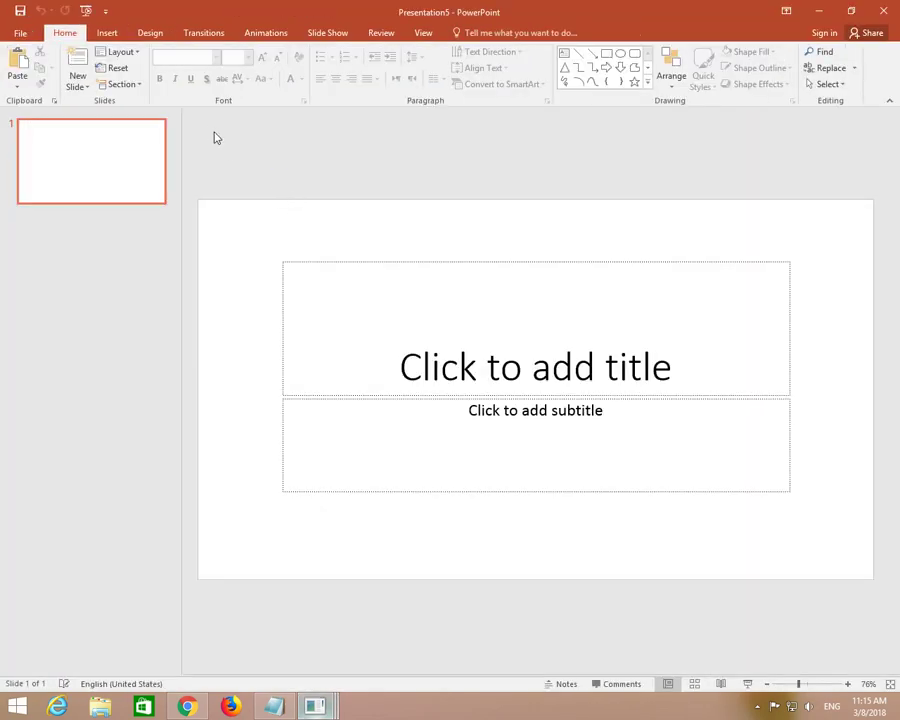
Start a New Photo Album and browse for pictures from disk.
{"action": "left_click", "coordinate": [110, 35]}
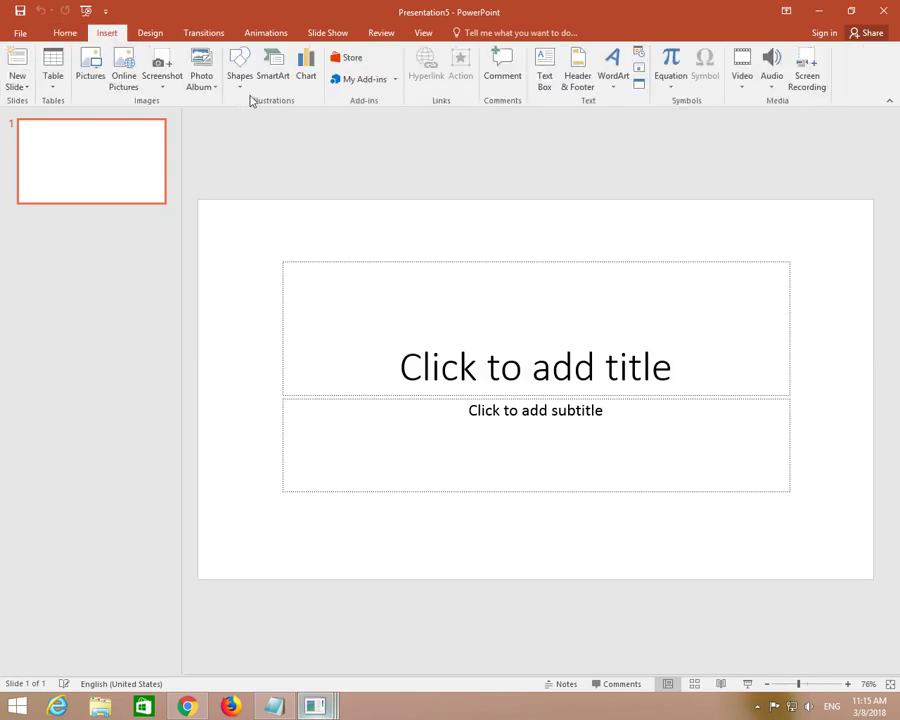
{"action": "left_click", "coordinate": [202, 84]}
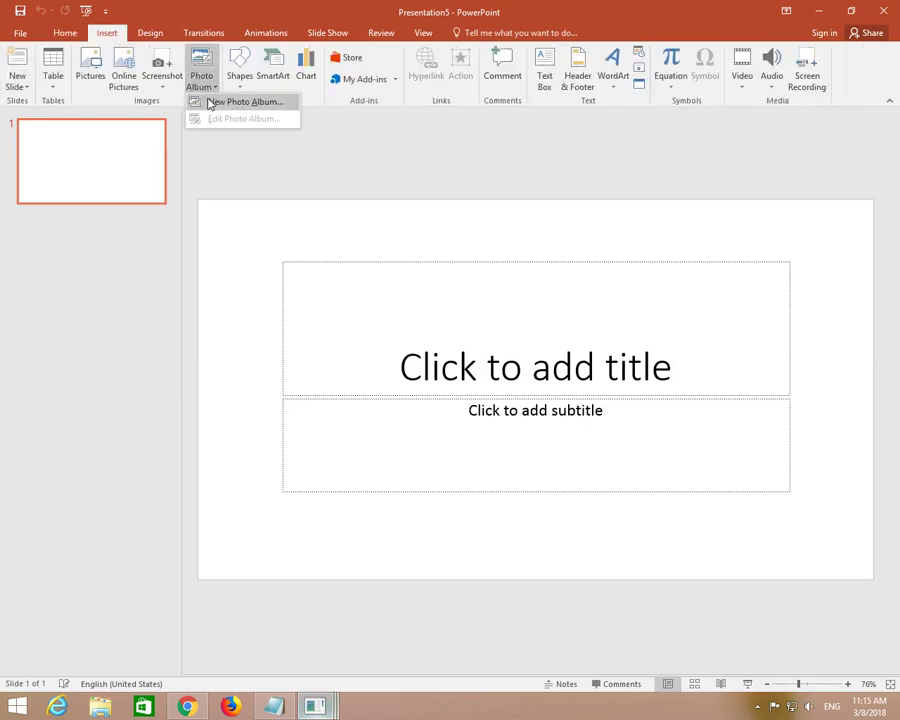
{"action": "left_click", "coordinate": [218, 102]}
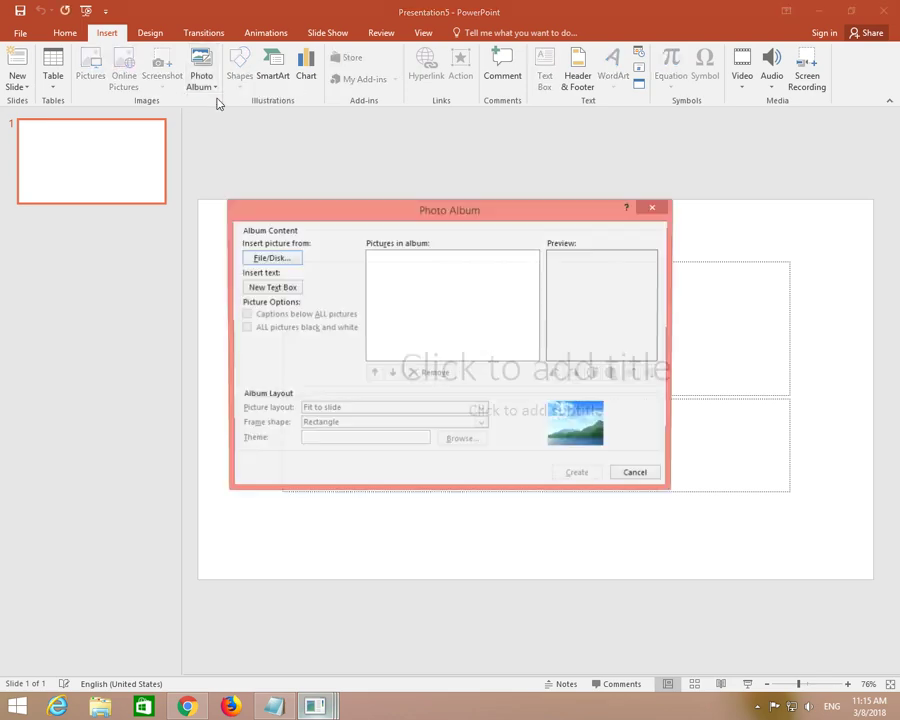
{"action": "left_click", "coordinate": [264, 258]}
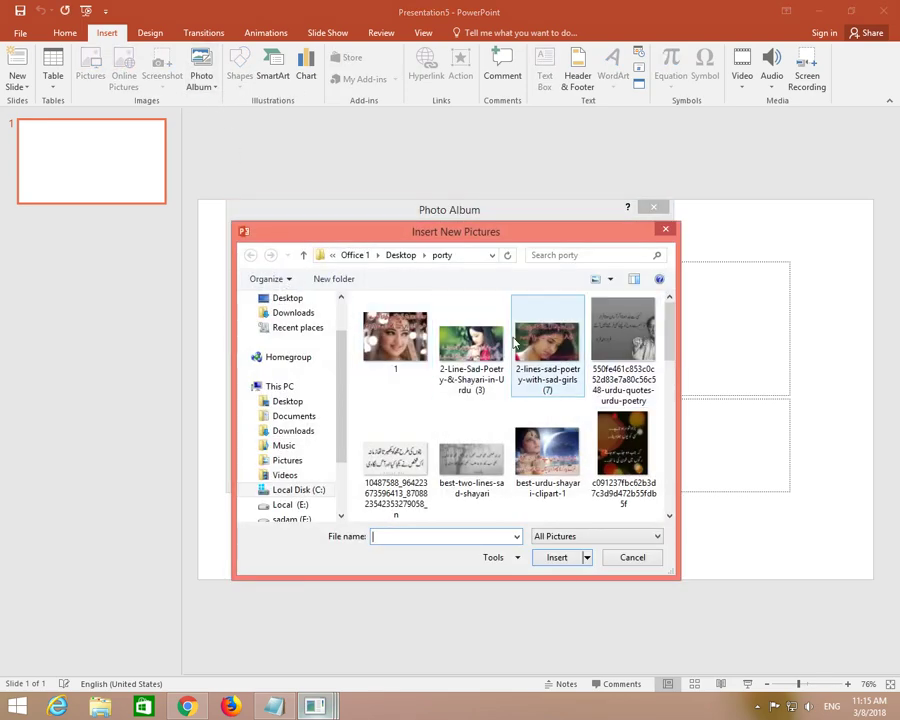
Select ten poetry pictures in the porty folder, through faraz-shayari, and insert them into the album.
{"action": "mouse_move", "coordinate": [381, 400]}
{"action": "left_mouse_down"}
{"action": "mouse_move", "coordinate": [601, 366]}
{"action": "mouse_move", "coordinate": [612, 508]}
{"action": "mouse_move", "coordinate": [605, 480]}
{"action": "left_mouse_up"}
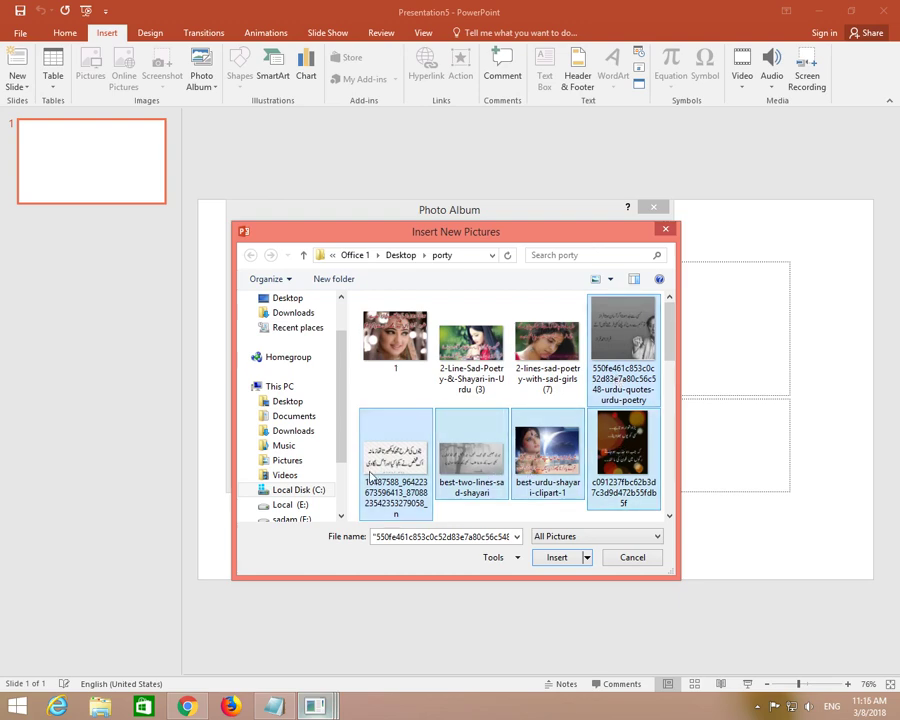
{"action": "left_click_drag", "start_coordinate": [677, 336], "coordinate": [676, 376]}
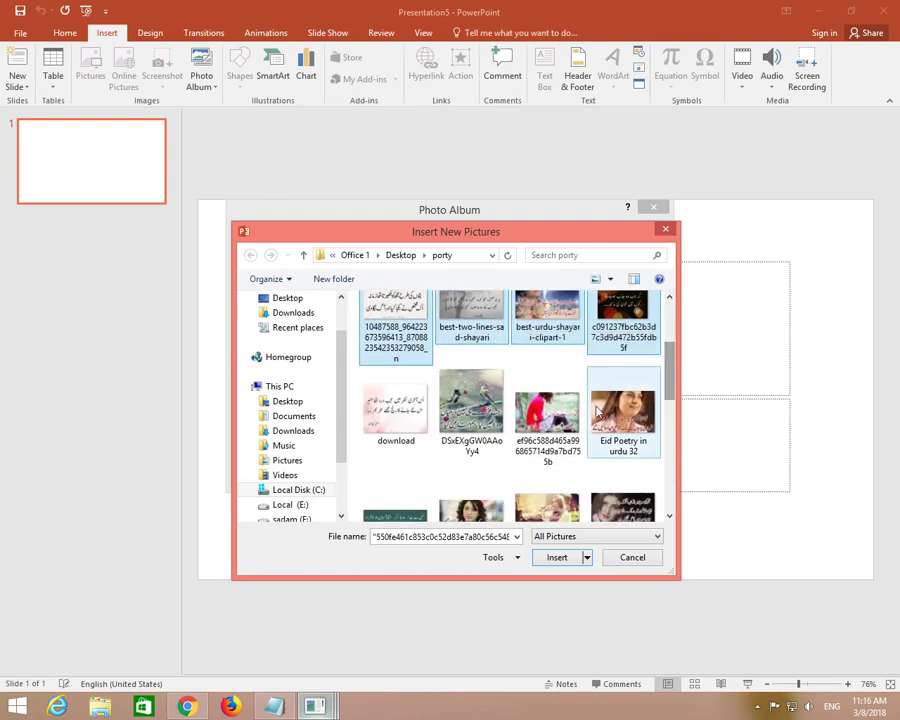
{"action": "left_click", "coordinate": [425, 414], "text": "ctrl"}
{"action": "left_click", "coordinate": [456, 416], "text": "ctrl"}
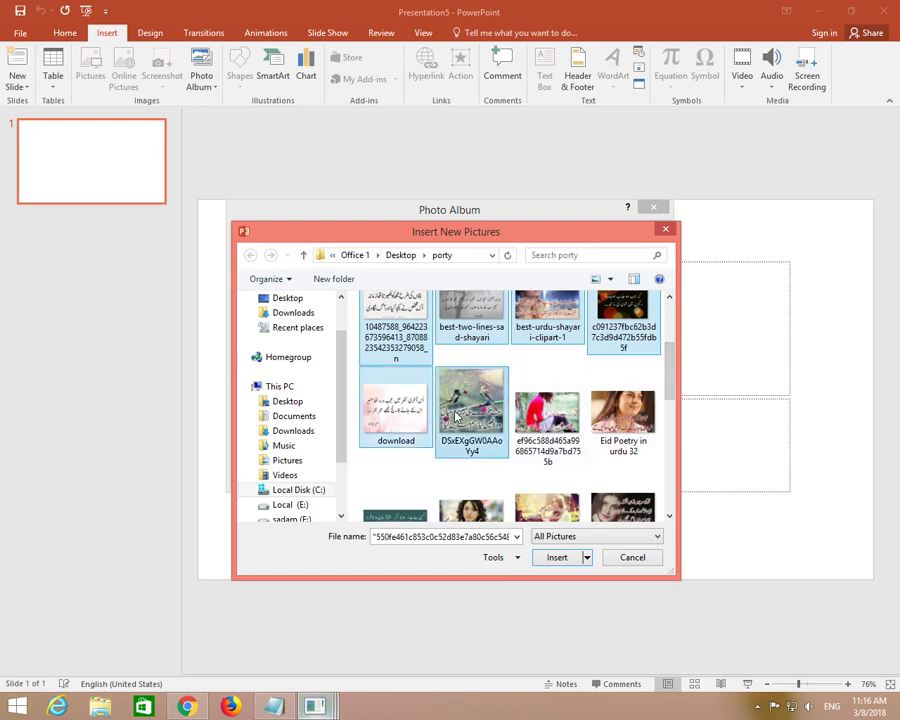
{"action": "left_click", "coordinate": [547, 412], "text": "ctrl"}
{"action": "left_click", "coordinate": [623, 412], "text": "ctrl"}
{"action": "left_click", "coordinate": [396, 514], "text": "ctrl"}
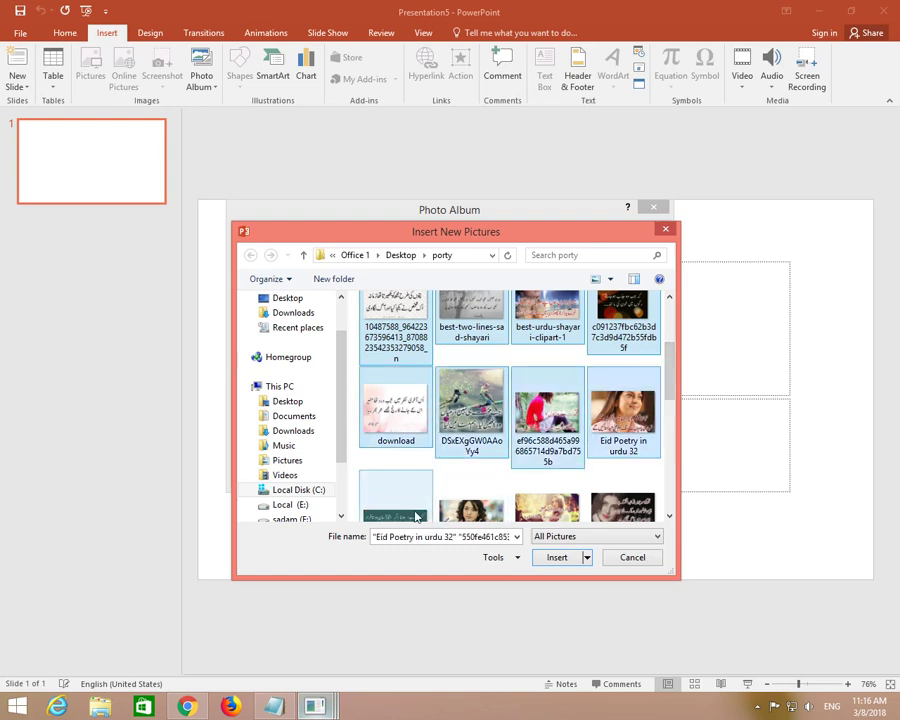
{"action": "left_click", "coordinate": [557, 557]}
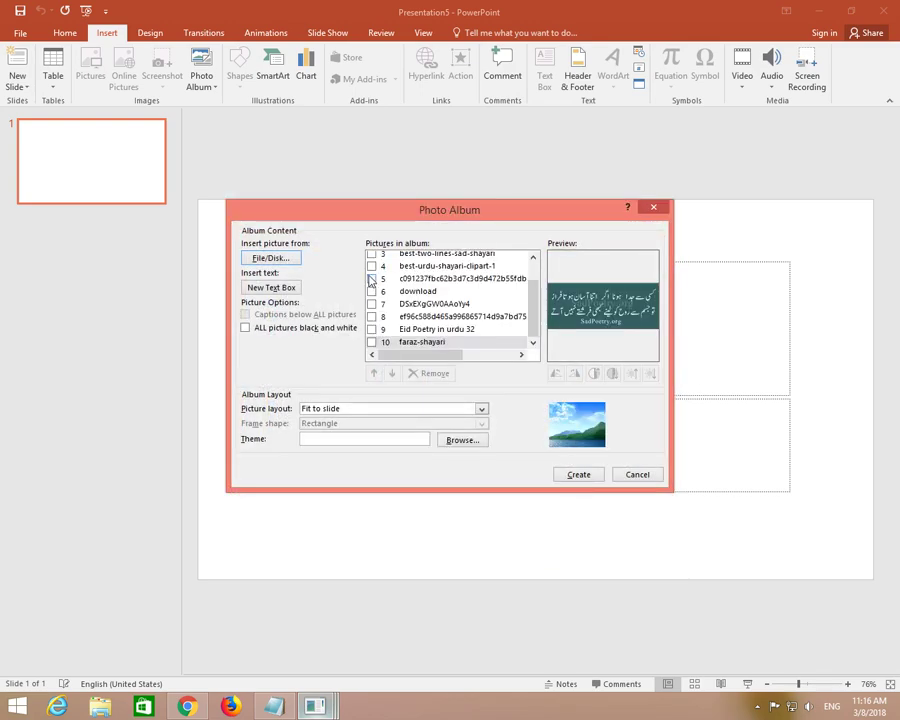
Create the 11-slide album, look through slides 2–6, and return to the Photo Album title slide.
{"action": "left_click", "coordinate": [372, 266]}
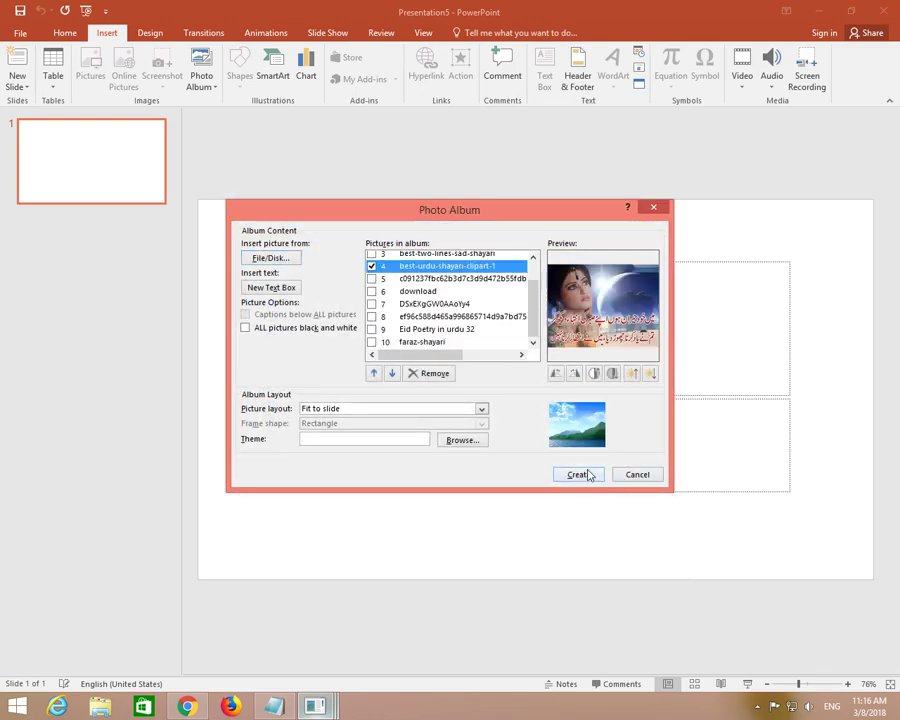
{"action": "left_click", "coordinate": [589, 474]}
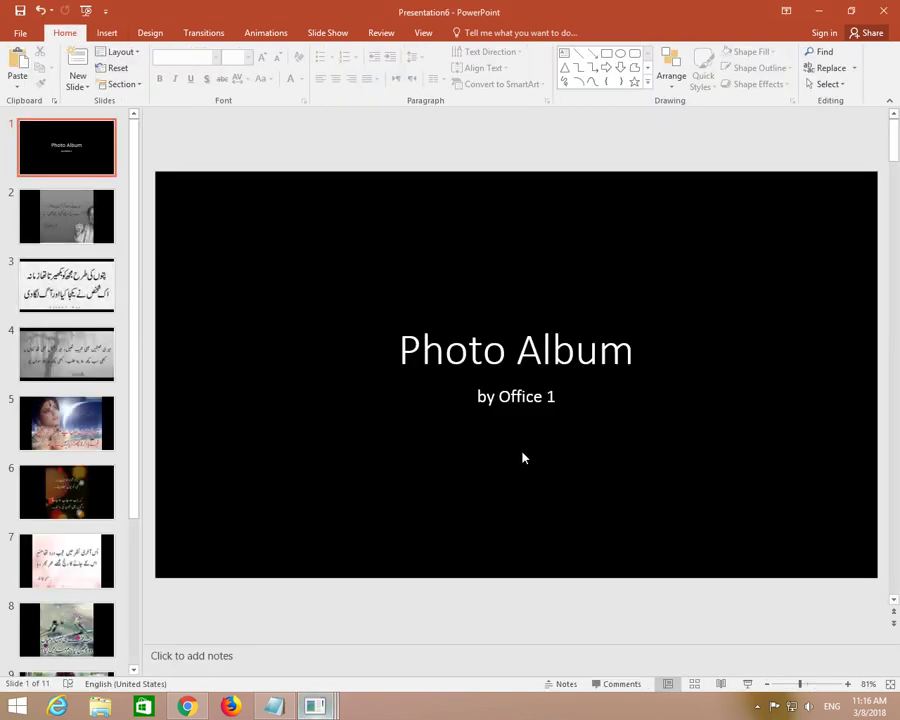
{"action": "left_click", "coordinate": [81, 210]}
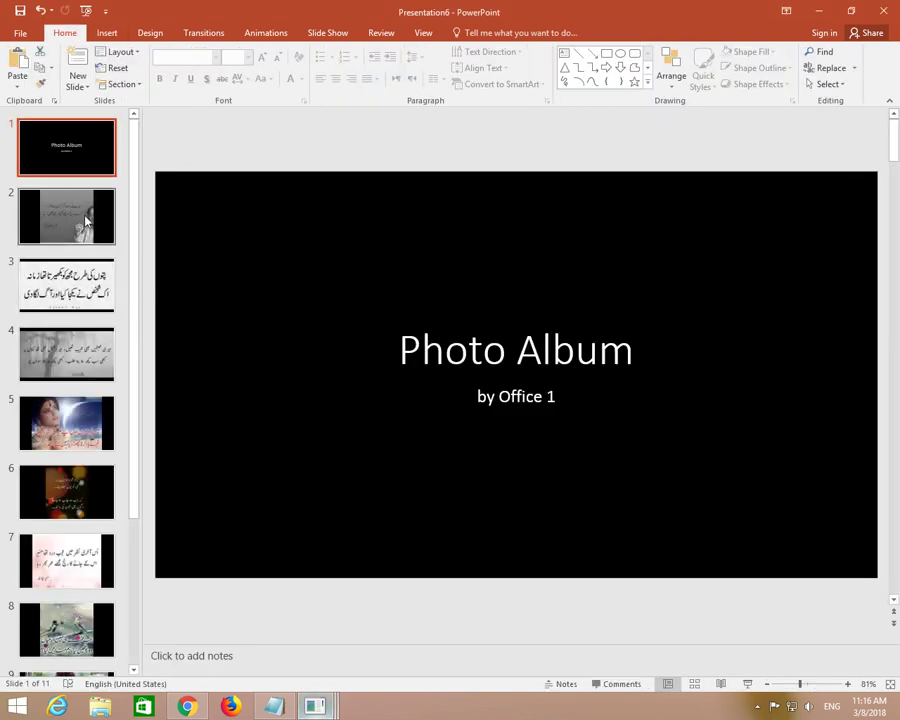
{"action": "left_click", "coordinate": [84, 290]}
{"action": "left_click", "coordinate": [80, 352]}
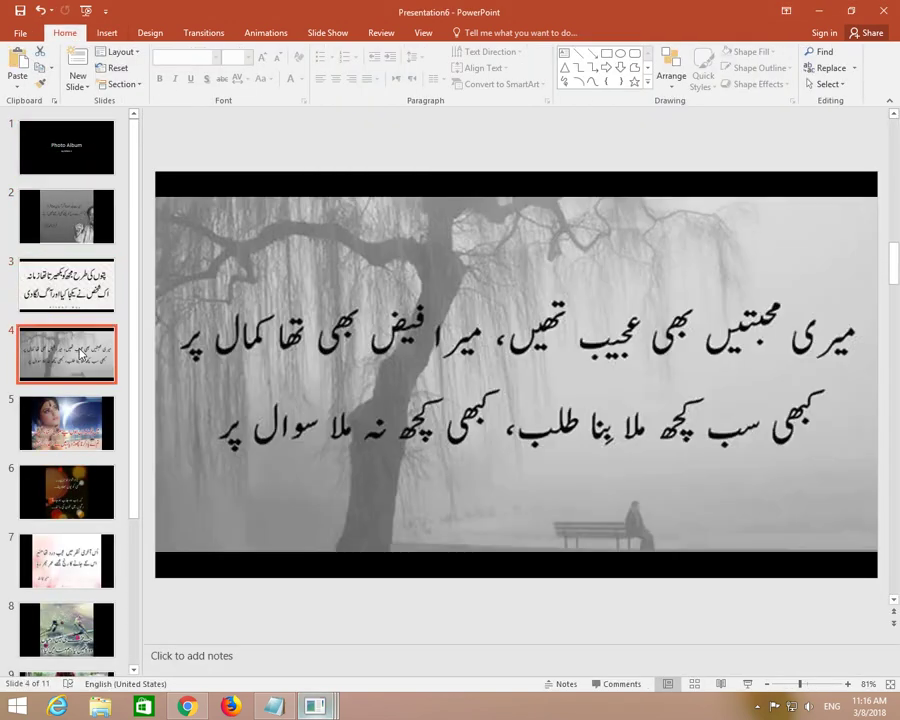
{"action": "left_click", "coordinate": [80, 423]}
{"action": "left_click", "coordinate": [80, 490]}
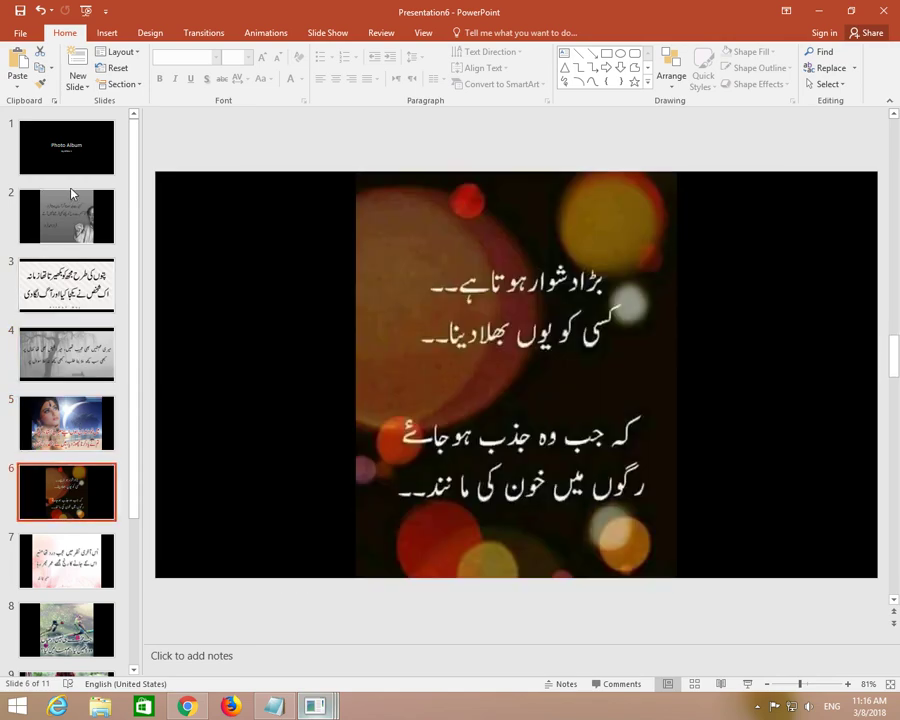
{"action": "left_click", "coordinate": [70, 186]}
{"action": "left_click", "coordinate": [46, 141]}
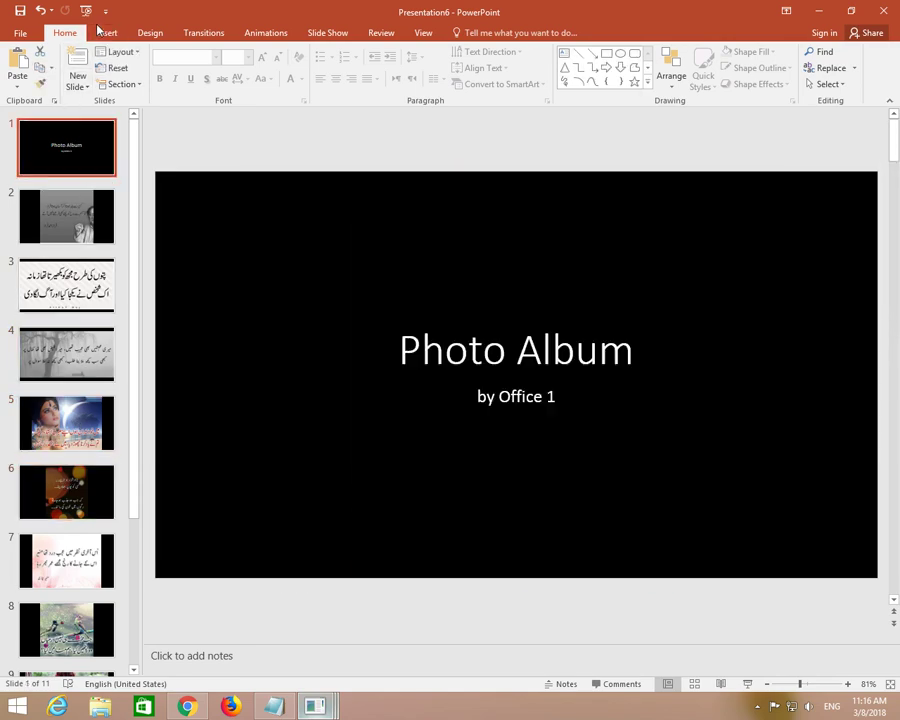
Apply the orange design theme to all album slides.
{"action": "left_click", "coordinate": [151, 33]}
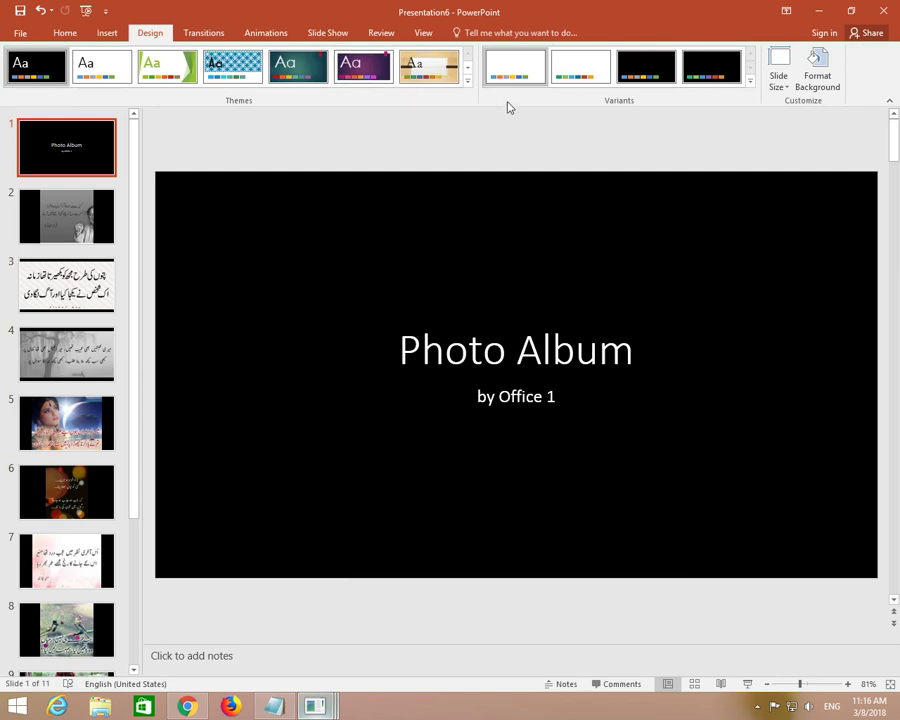
{"action": "left_click", "coordinate": [467, 80]}
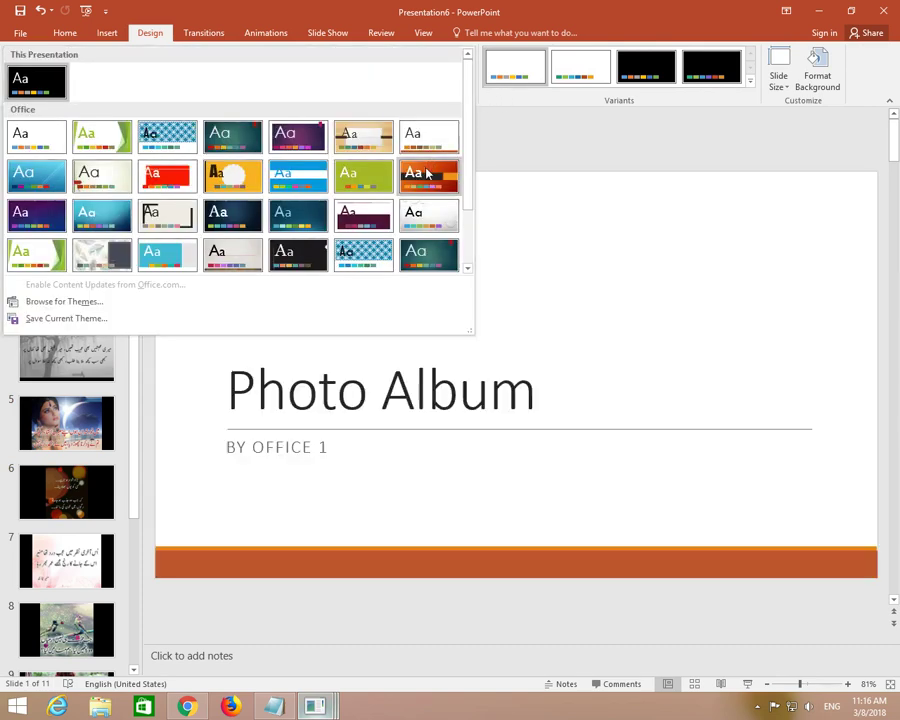
{"action": "left_click", "coordinate": [424, 167]}
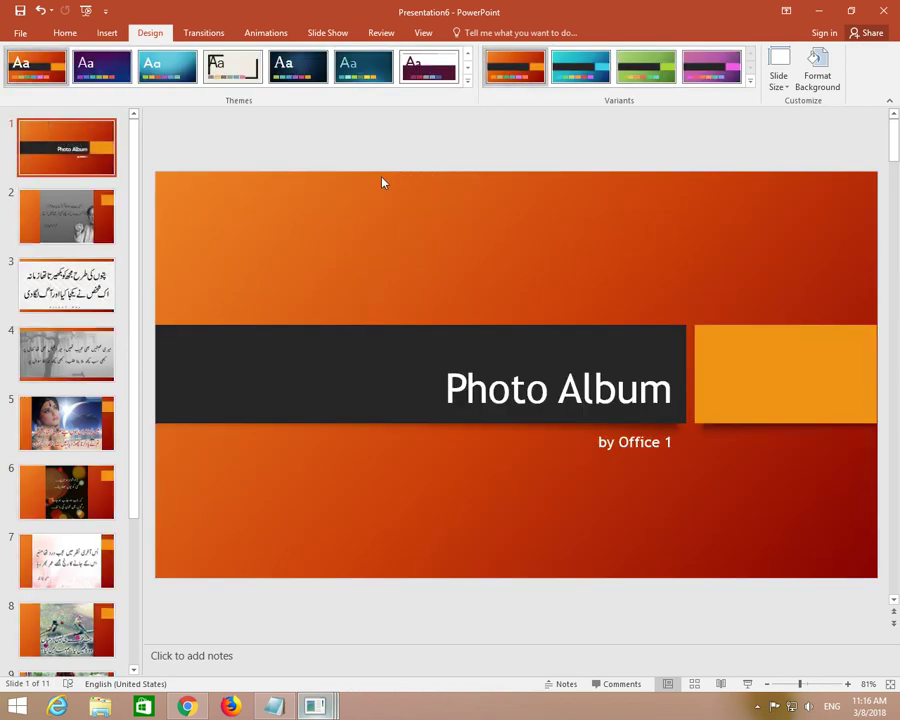
On slide 2, nudge the poetry picture slightly to the left and deselect it.
{"action": "left_click", "coordinate": [98, 229]}
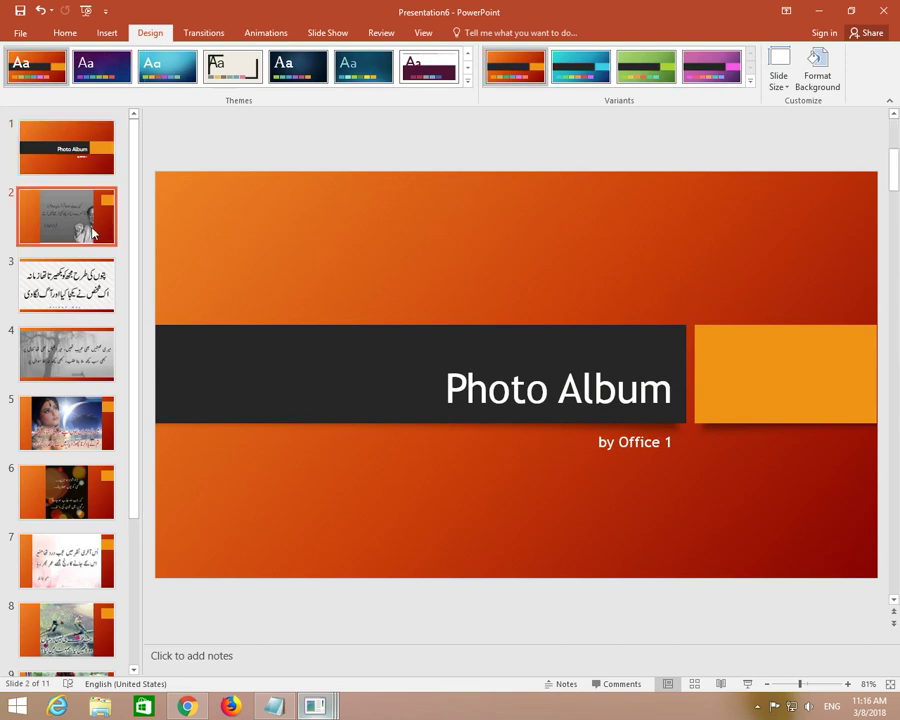
{"action": "left_click", "coordinate": [314, 343]}
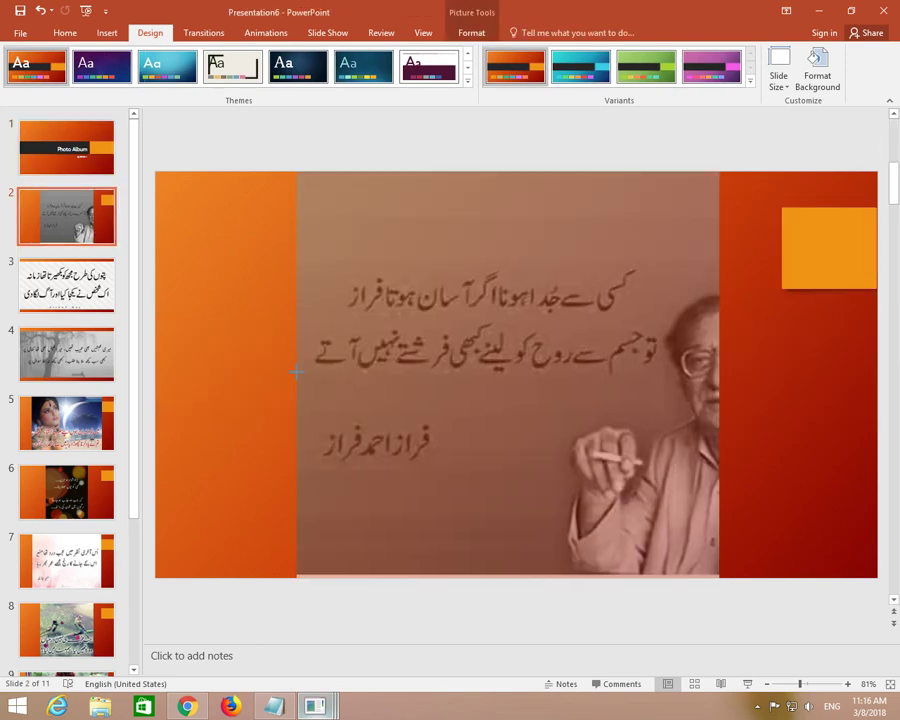
{"action": "left_click_drag", "start_coordinate": [307, 372], "coordinate": [297, 372]}
{"action": "left_click", "coordinate": [745, 327]}
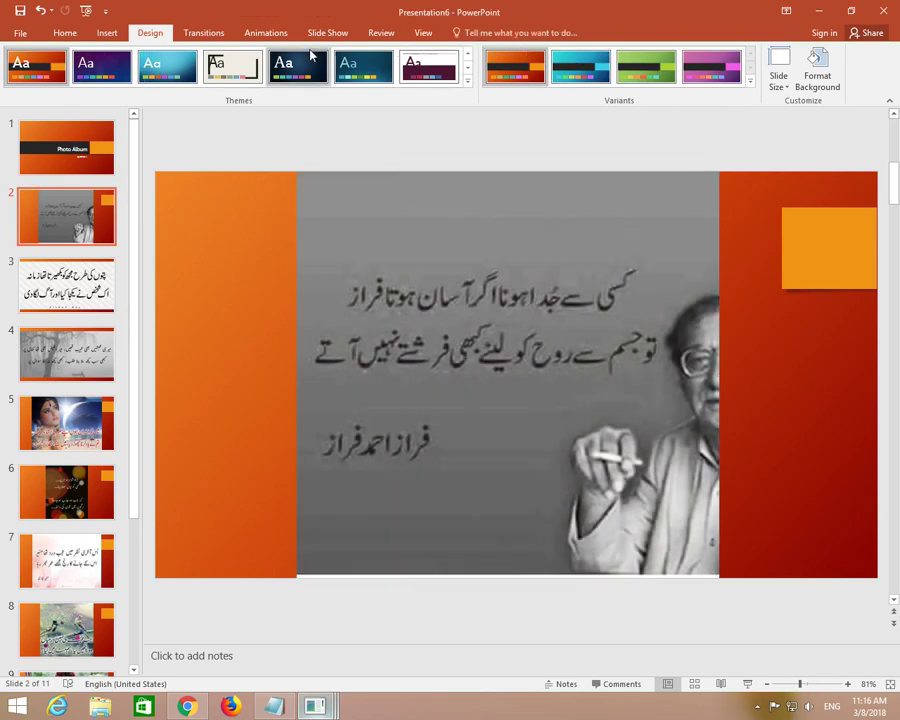
Move the background gradient's middle stop to about 68% and apply it to all slides.
{"action": "left_click", "coordinate": [814, 82]}
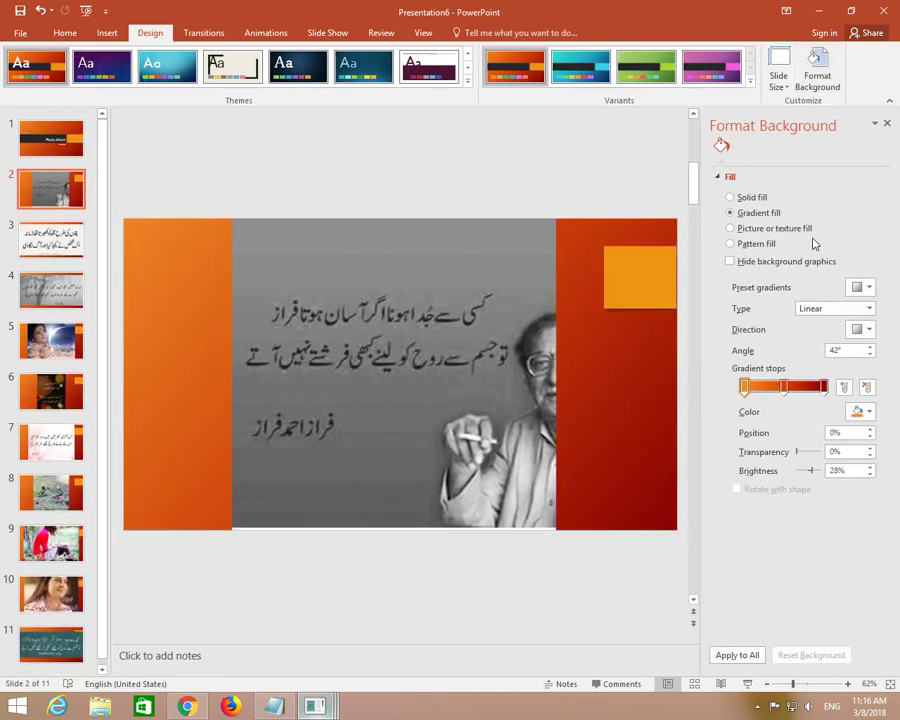
{"action": "left_click_drag", "start_coordinate": [785, 388], "coordinate": [803, 389]}
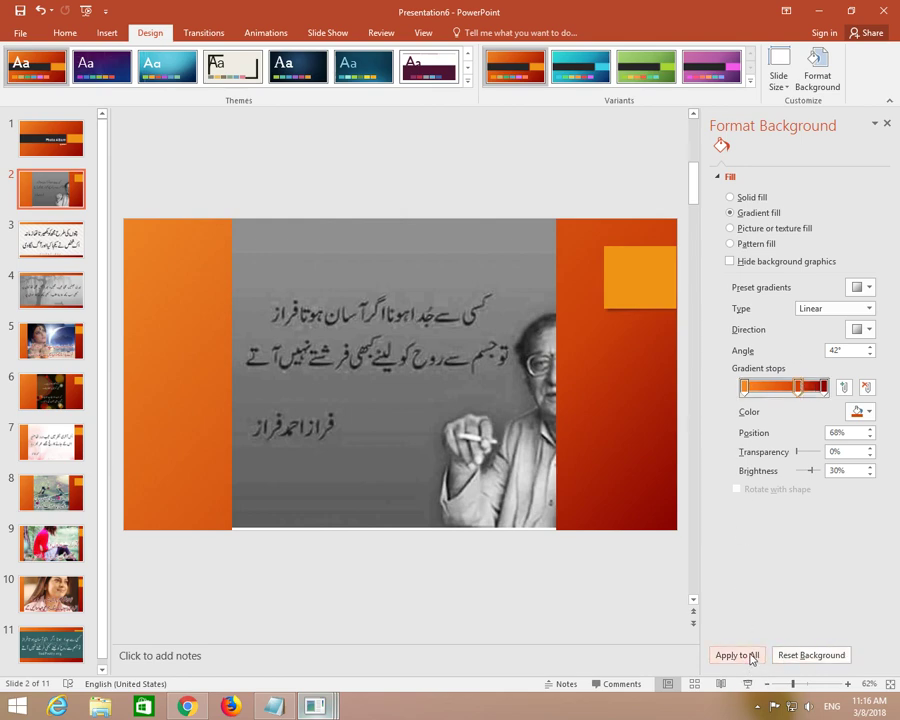
{"action": "left_click", "coordinate": [752, 656]}
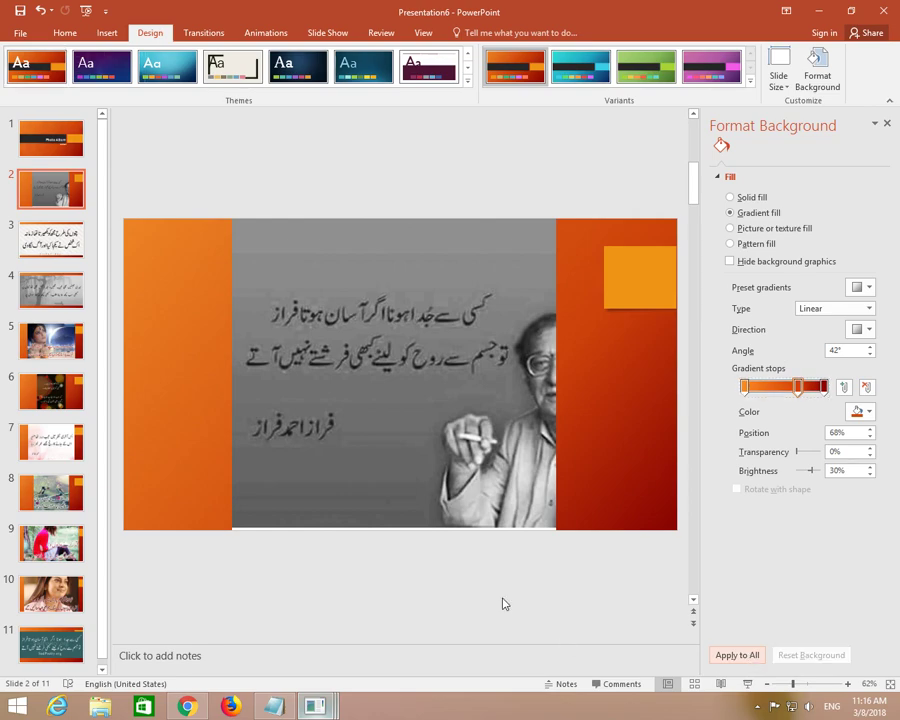
{"action": "left_click", "coordinate": [886, 123]}
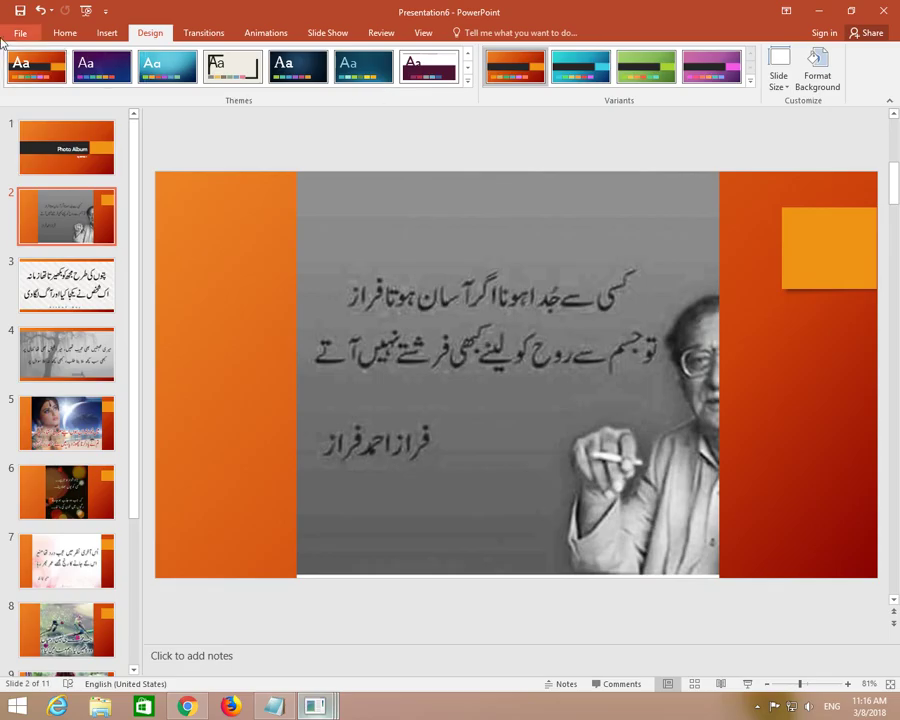
Reach File > Export > Create a Video and keep Presentation Quality (1920 x 1080).
{"action": "left_click", "coordinate": [22, 33]}
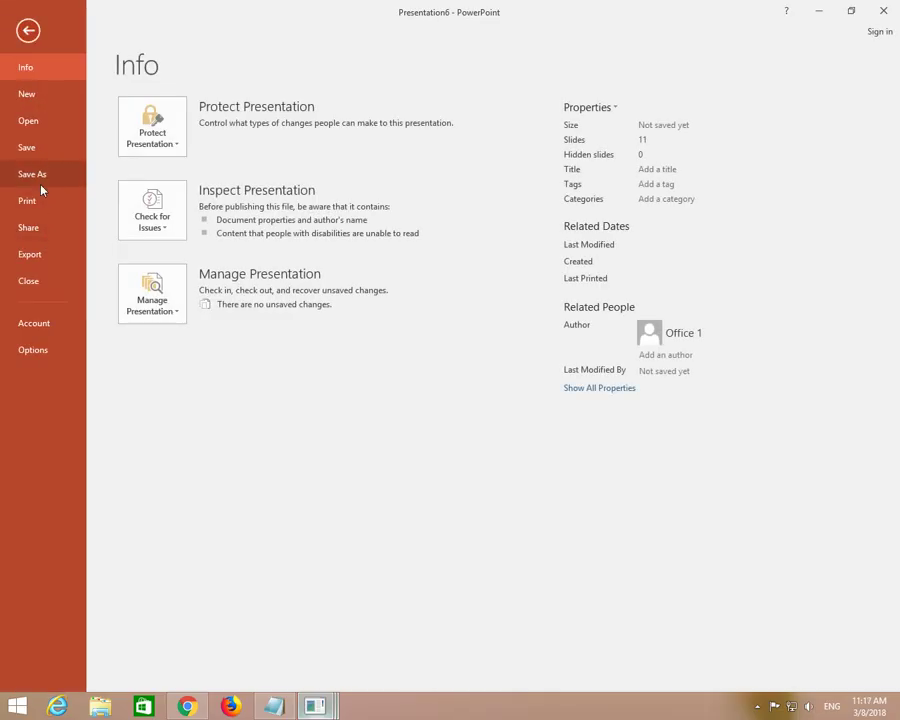
{"action": "left_click", "coordinate": [40, 261]}
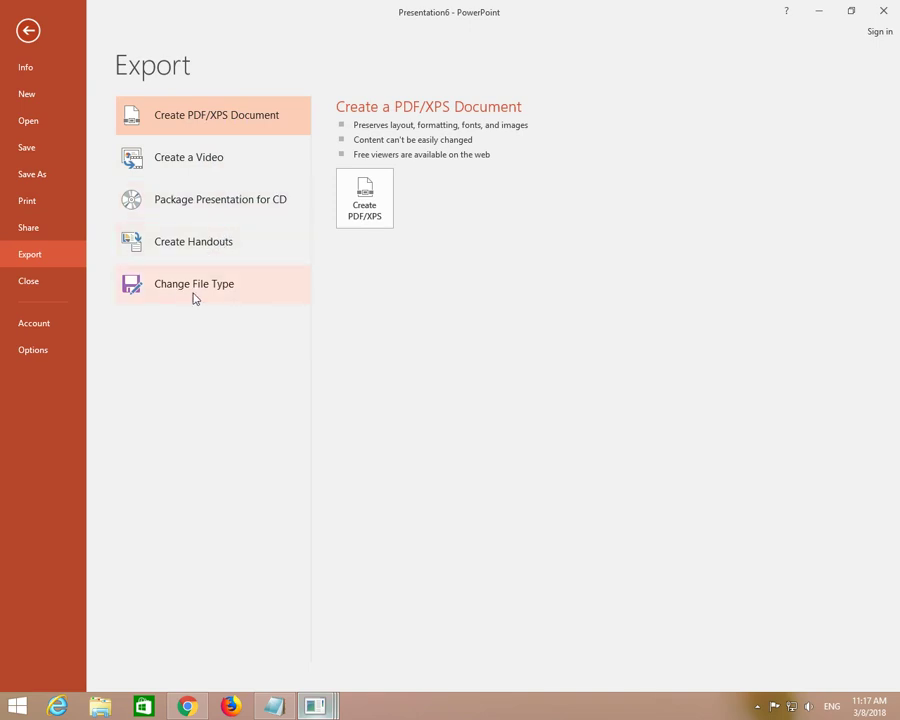
{"action": "left_click", "coordinate": [194, 167]}
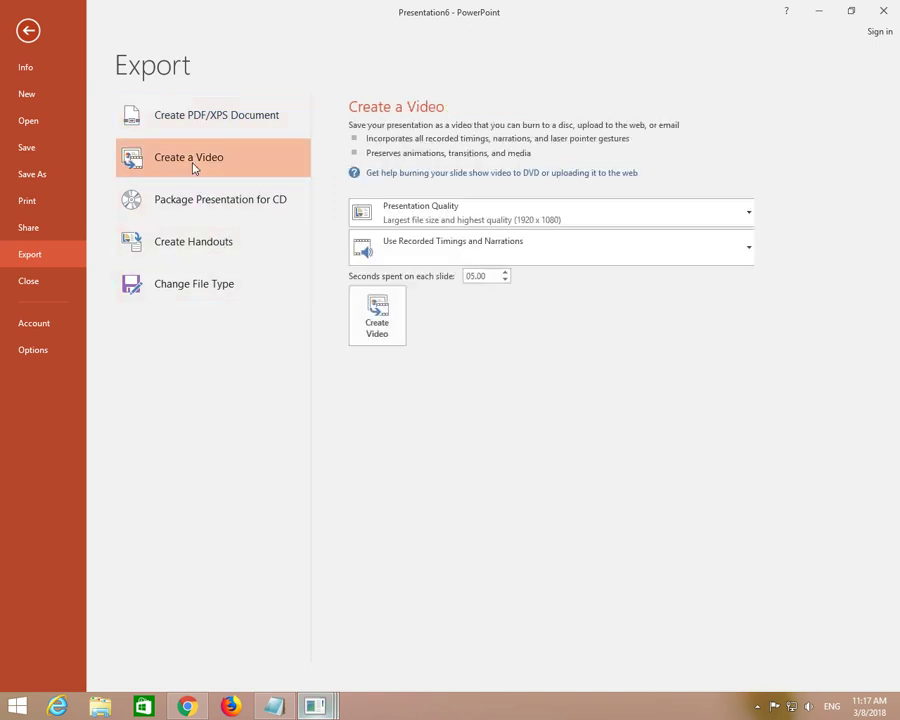
{"action": "left_click", "coordinate": [476, 224]}
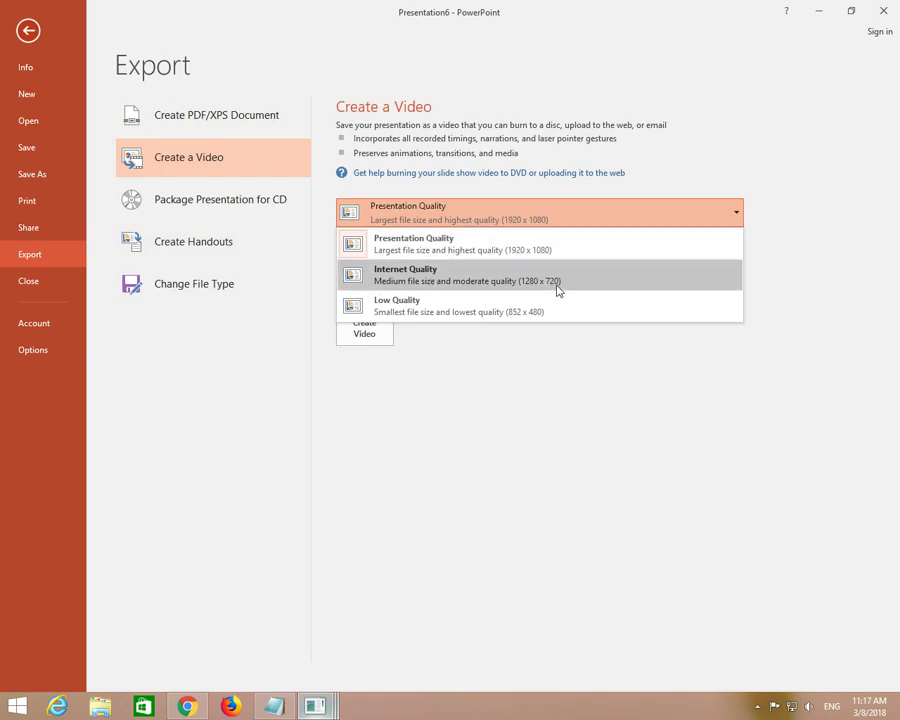
{"action": "left_click", "coordinate": [478, 248]}
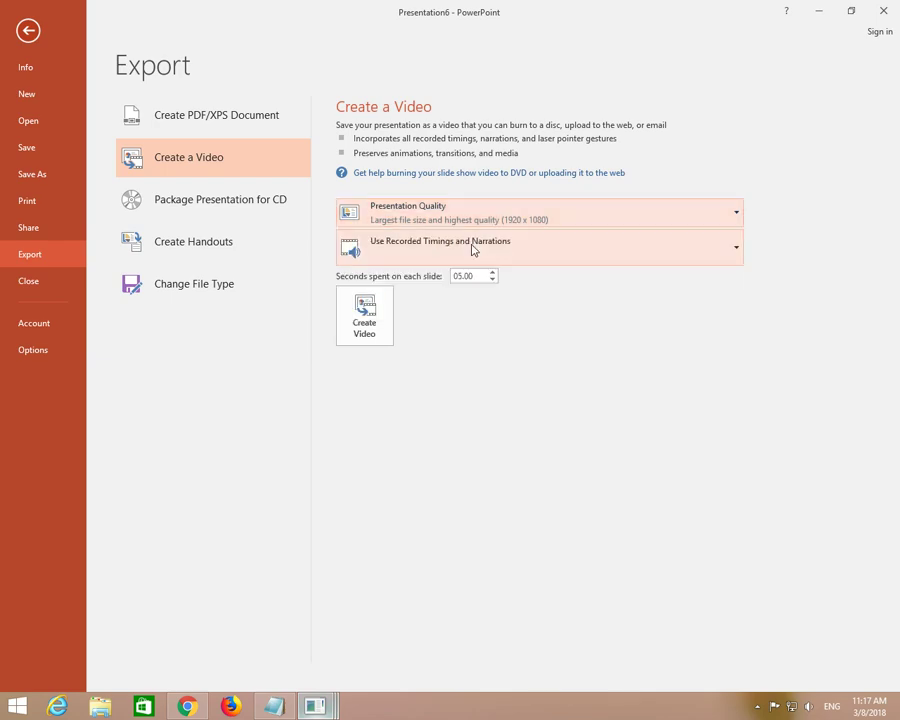
Create the video and save it on the Desktop as urdu12.
{"action": "left_click", "coordinate": [372, 330]}
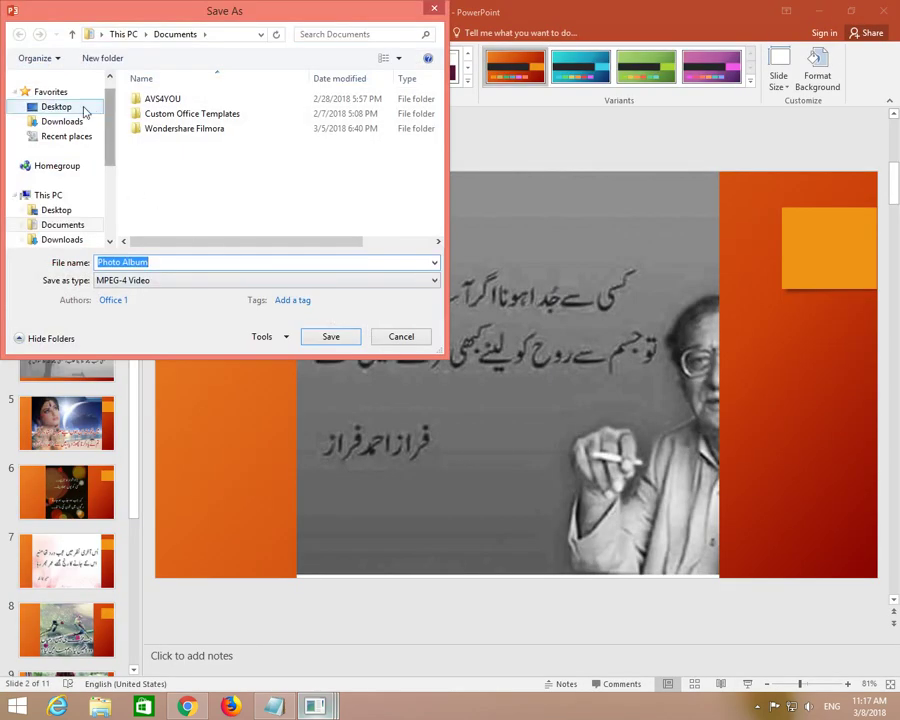
{"action": "left_click", "coordinate": [56, 106]}
{"action": "left_click", "coordinate": [171, 264]}
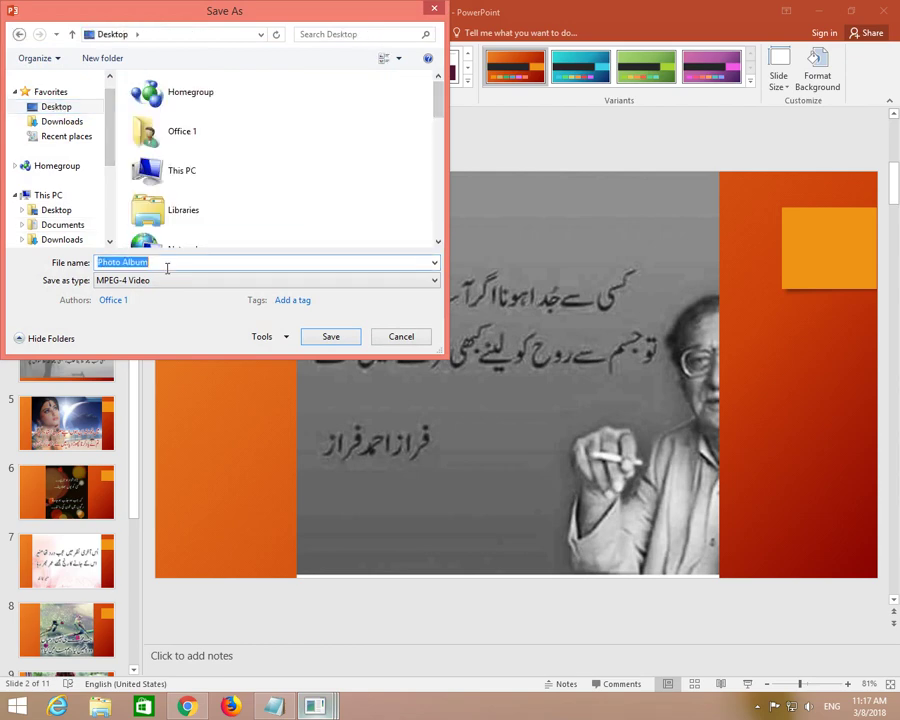
{"action": "type", "text": "urdu"}
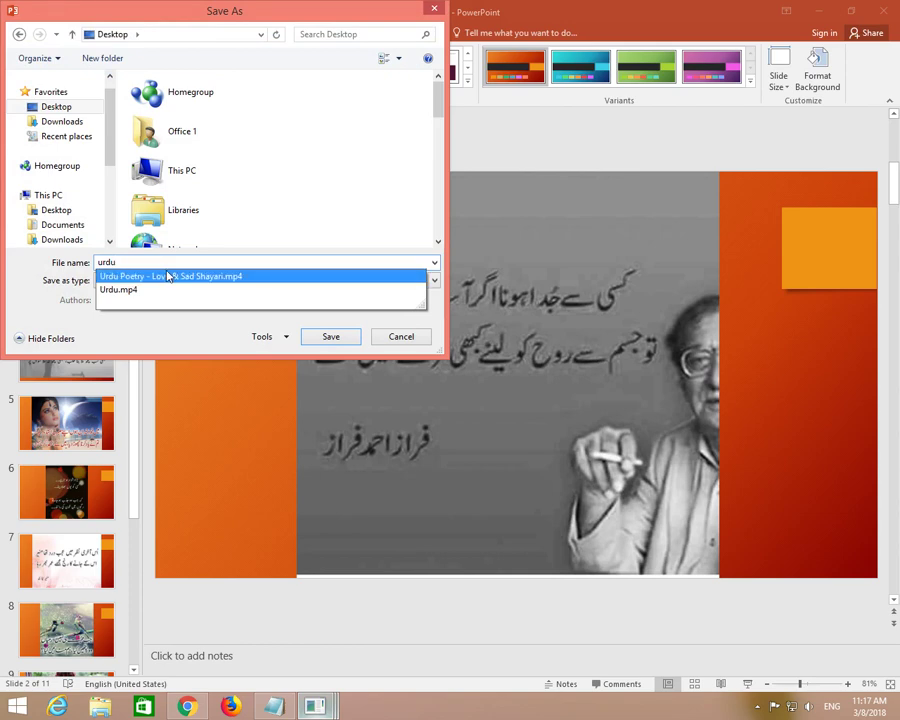
{"action": "type", "text": "12"}
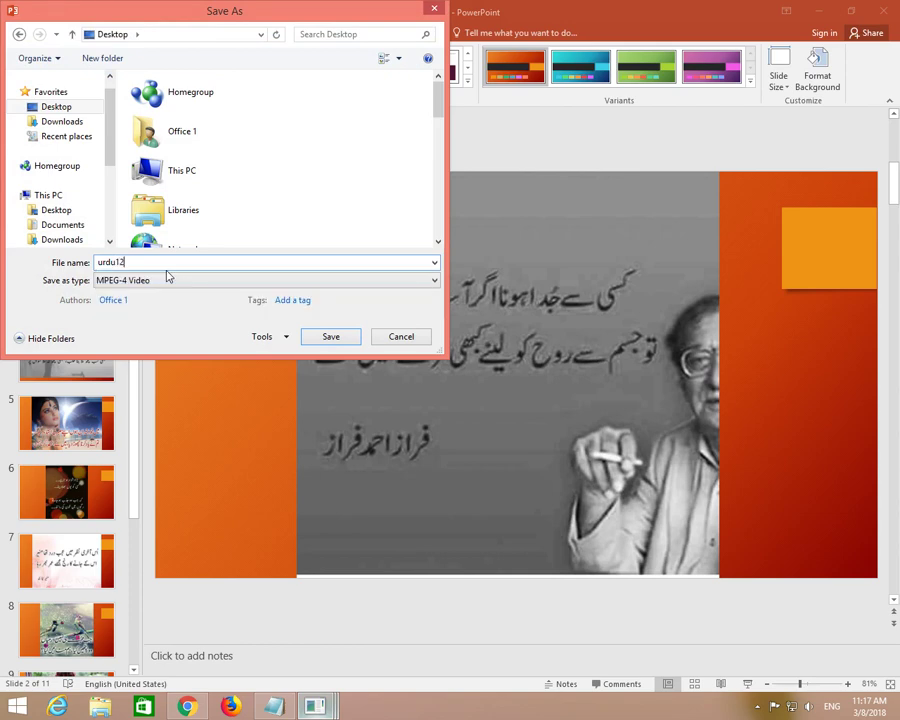
{"action": "left_click", "coordinate": [336, 338]}
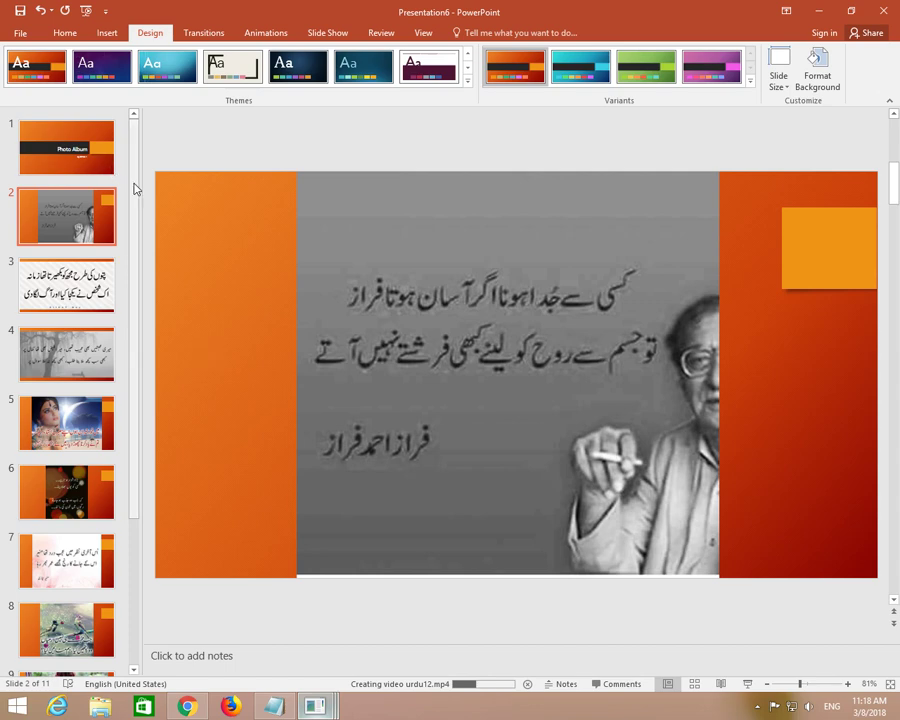
Scroll the thumbnails and show slide 5, the woman-and-moon poetry picture.
{"action": "left_click_drag", "start_coordinate": [135, 187], "coordinate": [165, 418]}
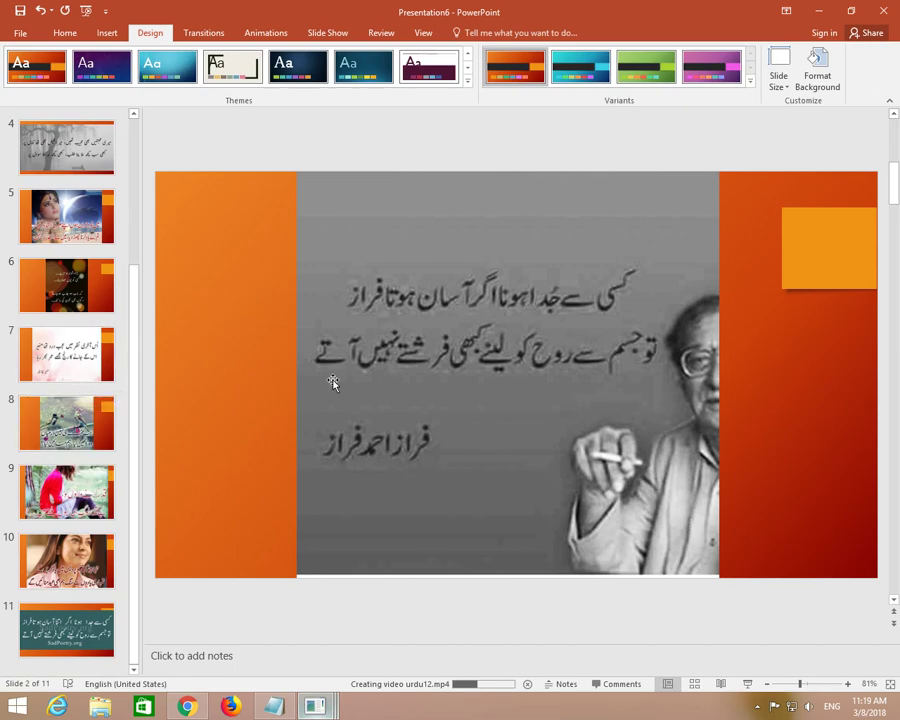
{"action": "left_click", "coordinate": [50, 219]}
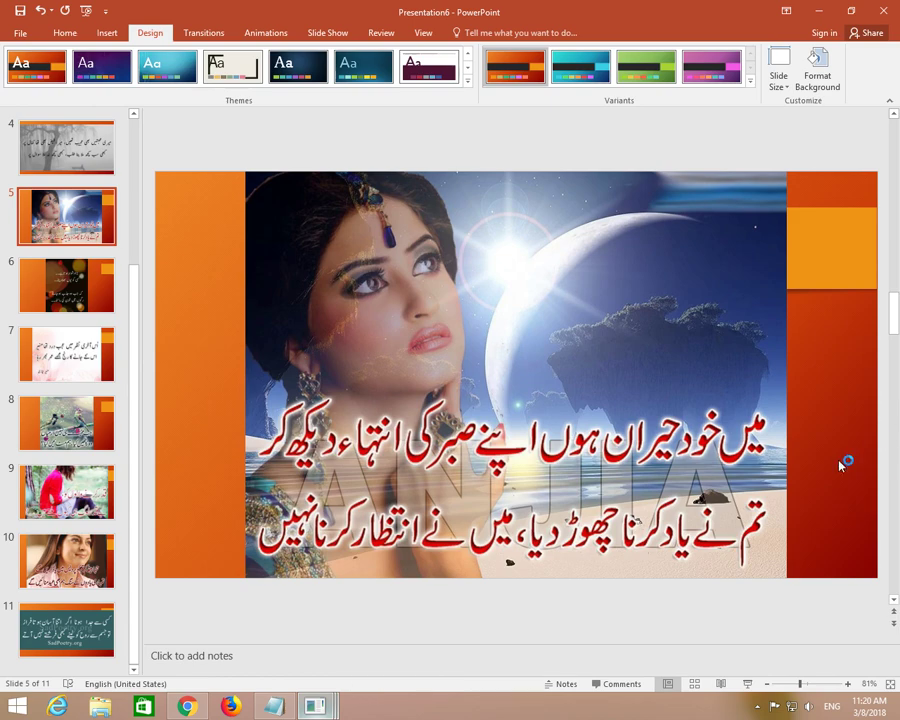
Minimize the three PowerPoint windows and play urdu12 from the desktop.
{"action": "left_click", "coordinate": [821, 12]}
{"action": "left_click", "coordinate": [821, 12]}
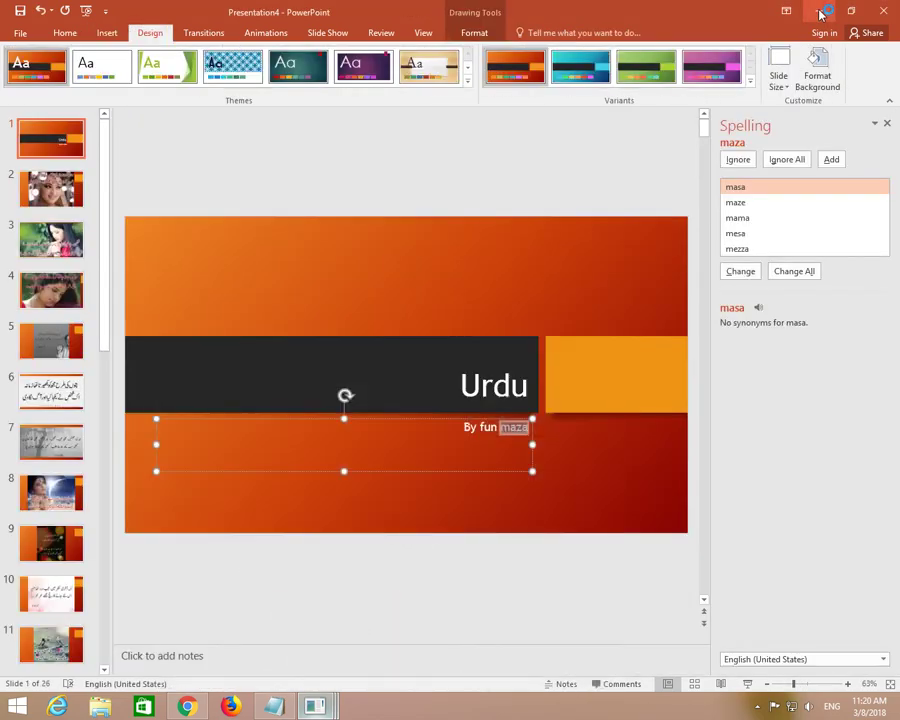
{"action": "left_click", "coordinate": [821, 15]}
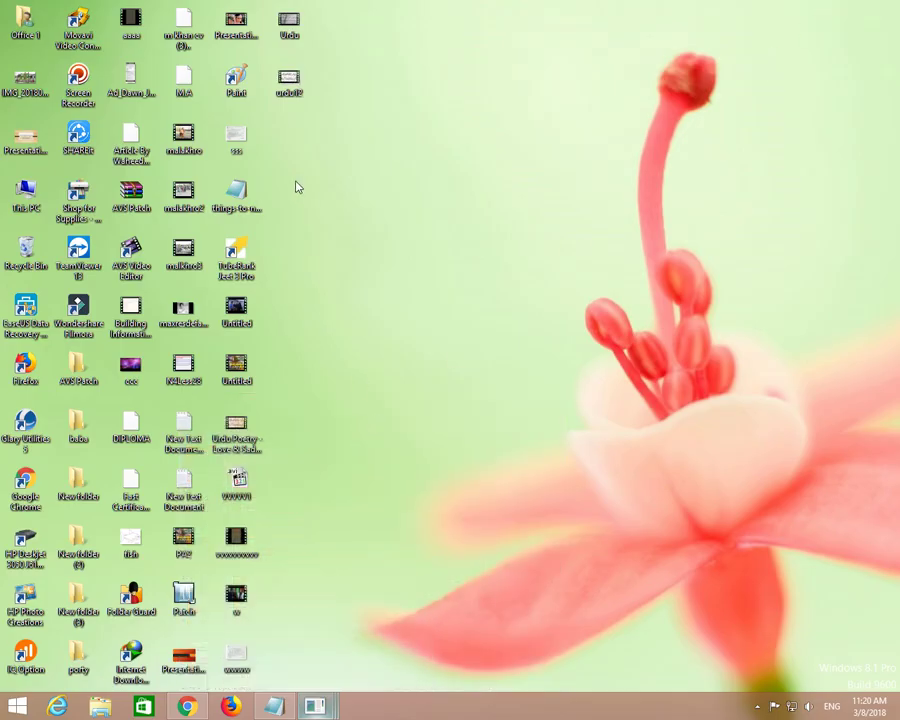
{"action": "double_click", "coordinate": [298, 92]}
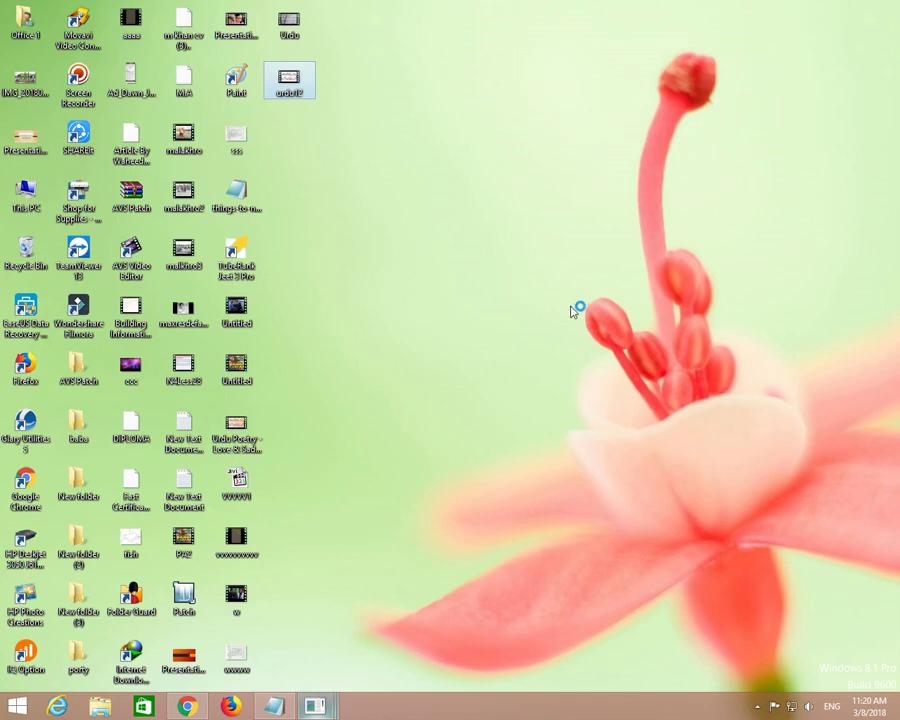